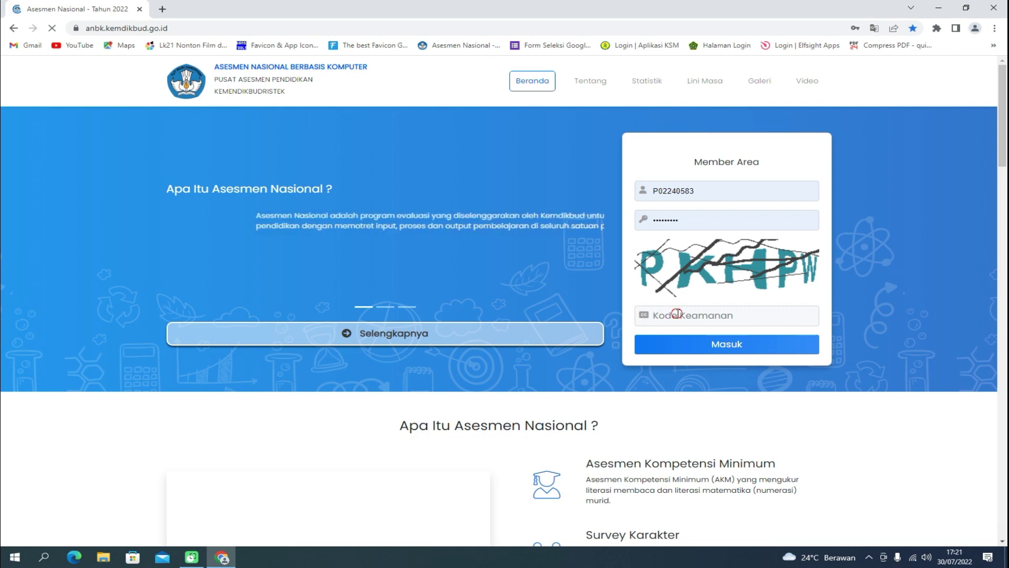
# Step: Enter the captcha security code PKHPW in the Kode Keamanan field of the Member Area form
pyautogui.write('PK')
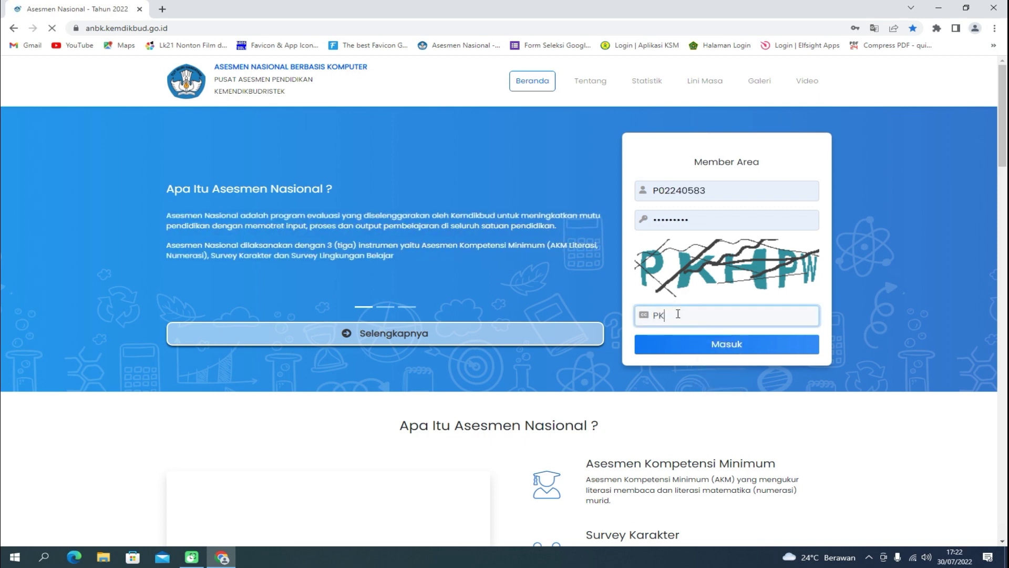
pyautogui.write('H')
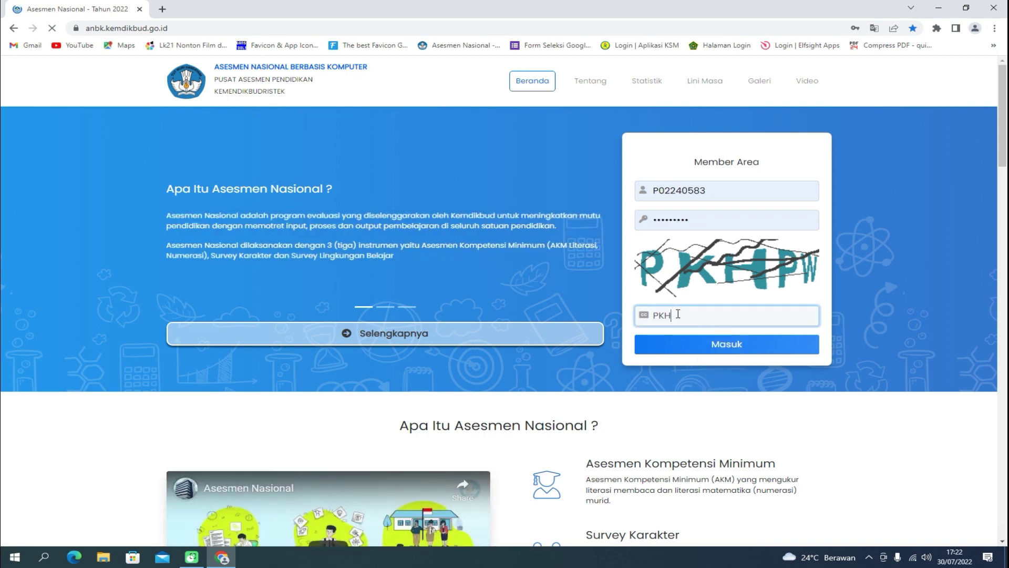
pyautogui.write('PW')
# Step: Log in to the ANBK portal and expand the Prerequisites folder under Download Berkas
pyautogui.click(678, 348)
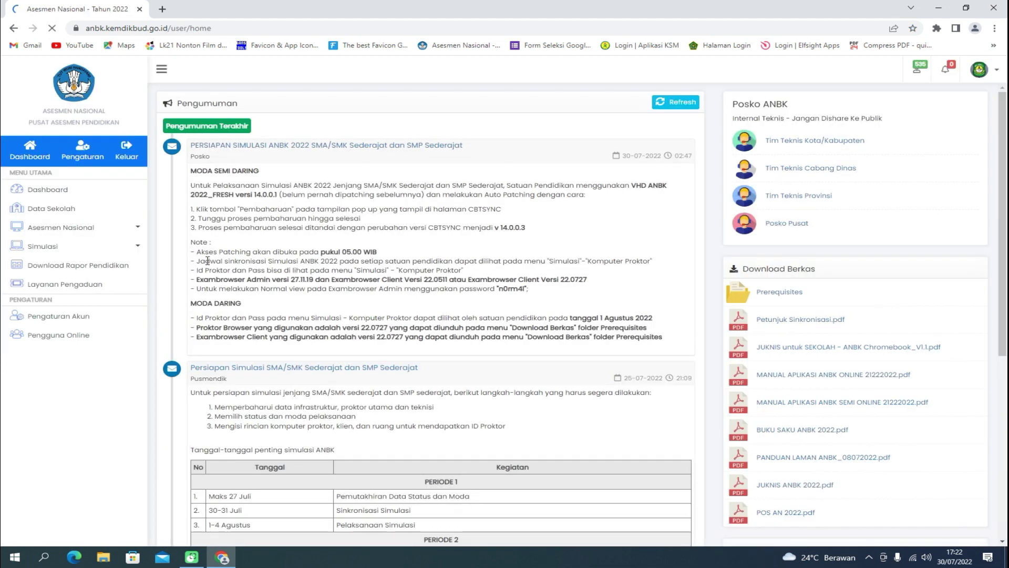
pyautogui.click(779, 296)
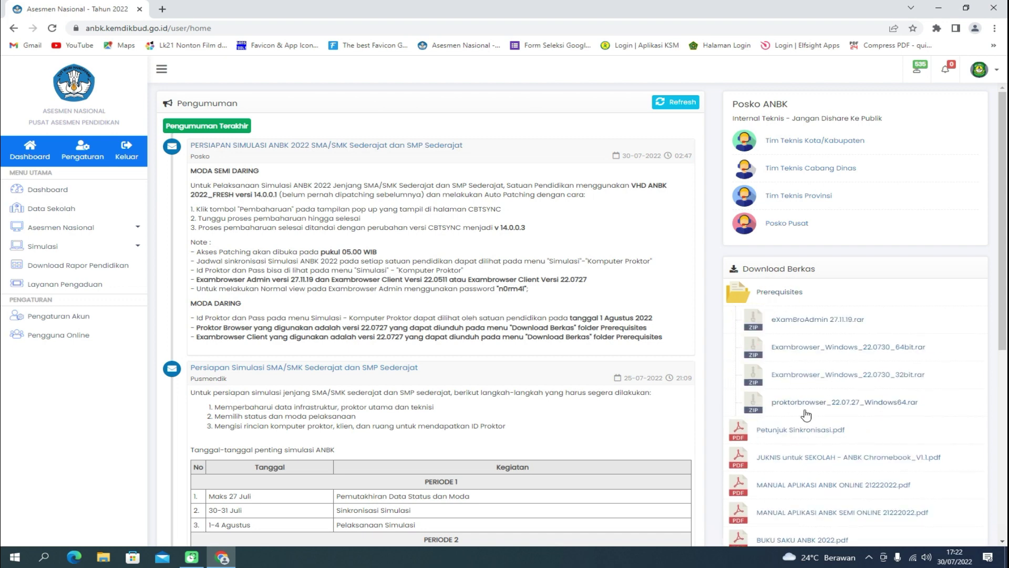
pyautogui.click(805, 408)
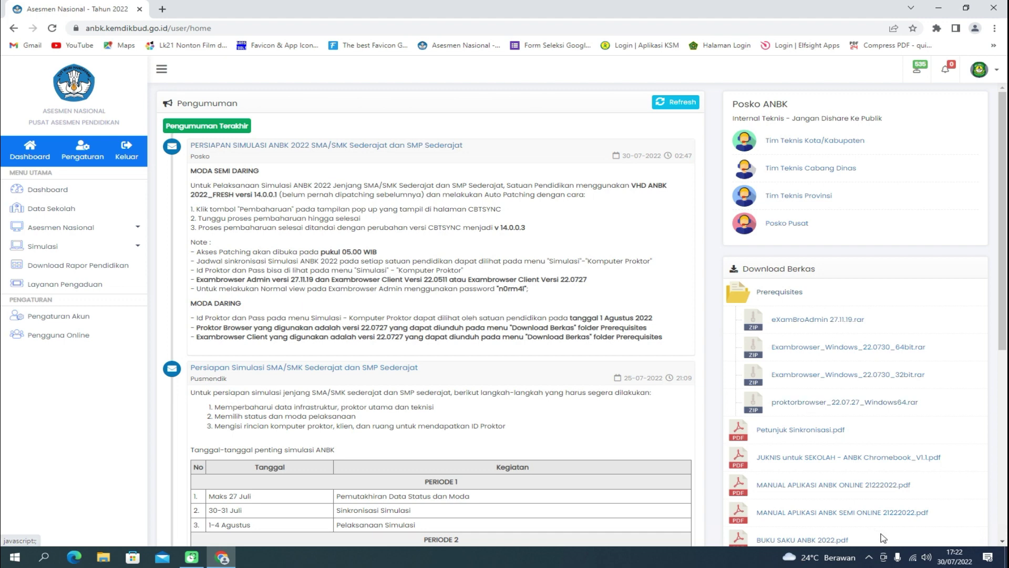
# Step: Download the 64bit and 32bit Exambrowser_Windows_22.0730 .rar archives
pyautogui.moveTo(783, 414)
pyautogui.mouseDown()
pyautogui.moveTo(857, 421)
pyautogui.moveTo(943, 400)
pyautogui.moveTo(771, 394)
pyautogui.mouseUp()
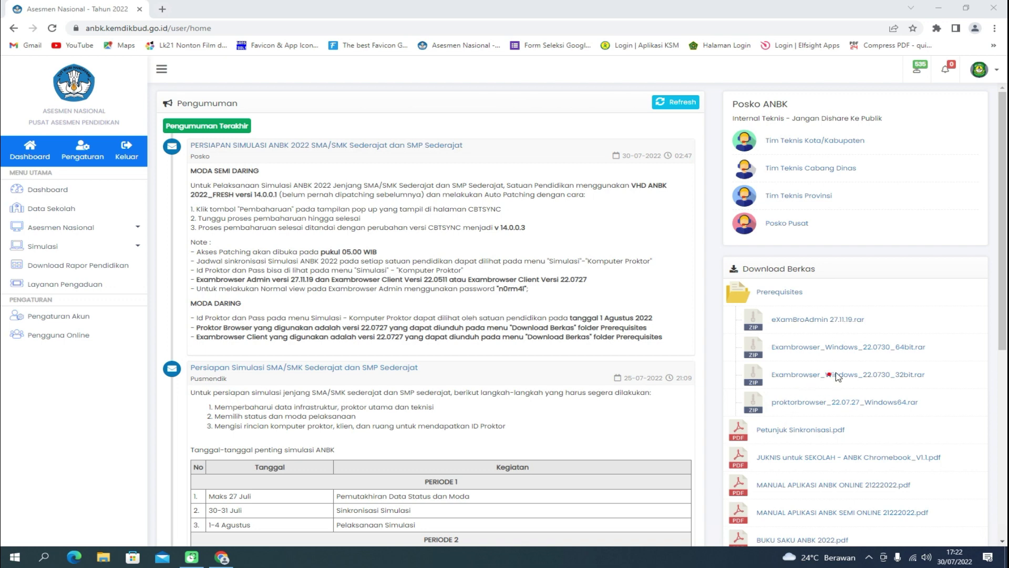
pyautogui.moveTo(723, 339)
pyautogui.mouseDown()
pyautogui.moveTo(916, 341)
pyautogui.moveTo(949, 379)
pyautogui.moveTo(899, 402)
pyautogui.moveTo(775, 402)
pyautogui.moveTo(734, 385)
pyautogui.moveTo(728, 347)
pyautogui.mouseUp()
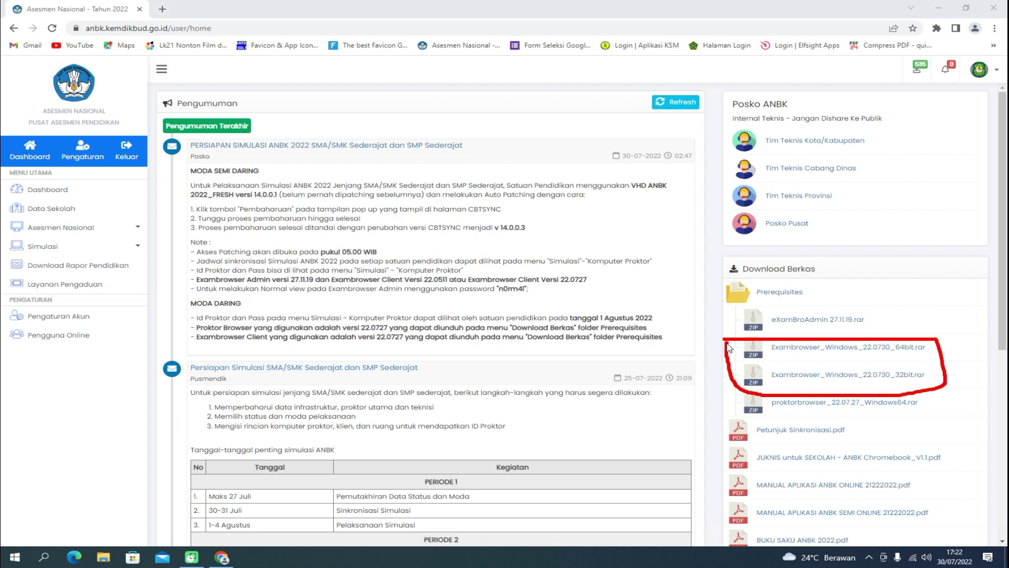
pyautogui.moveTo(895, 325)
pyautogui.mouseDown()
pyautogui.moveTo(751, 342)
pyautogui.moveTo(733, 308)
pyautogui.moveTo(854, 299)
pyautogui.moveTo(889, 323)
pyautogui.mouseUp()
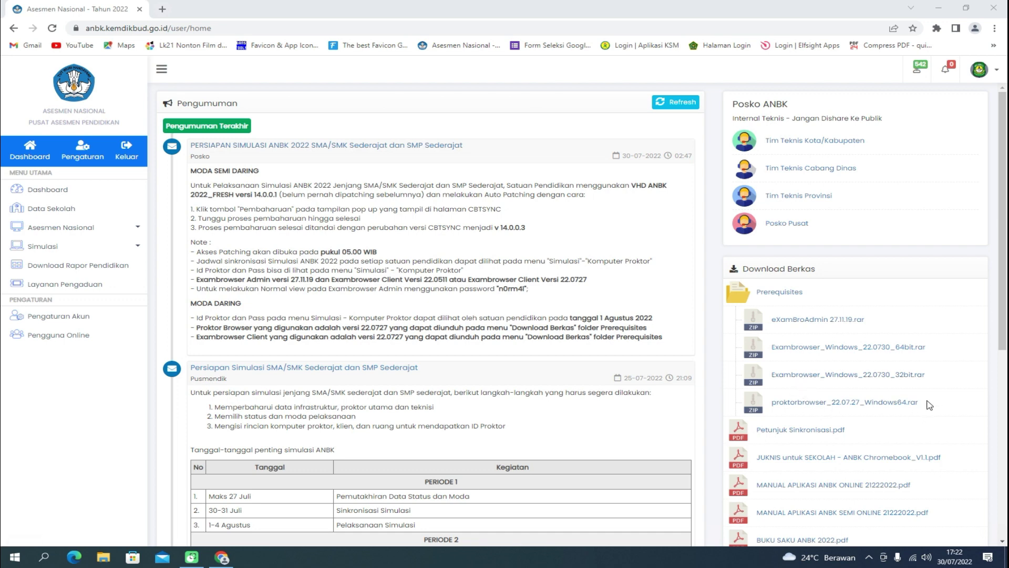
pyautogui.click(807, 379)
pyautogui.click(807, 348)
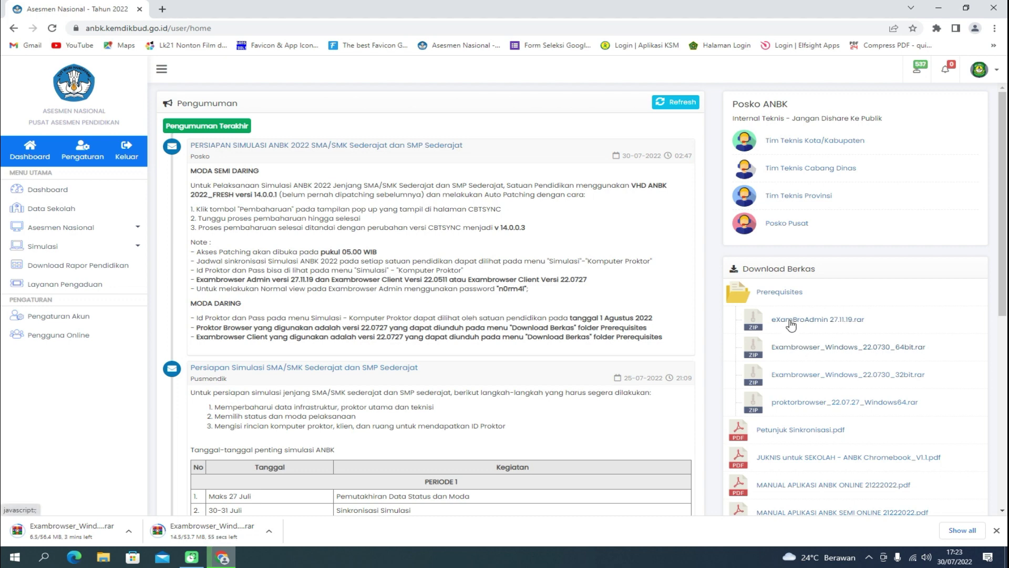
# Step: Download eXamBroAdmin 27.11.19.rar, which Chrome blocks, and check the blocked download's options menu
pyautogui.click(791, 321)
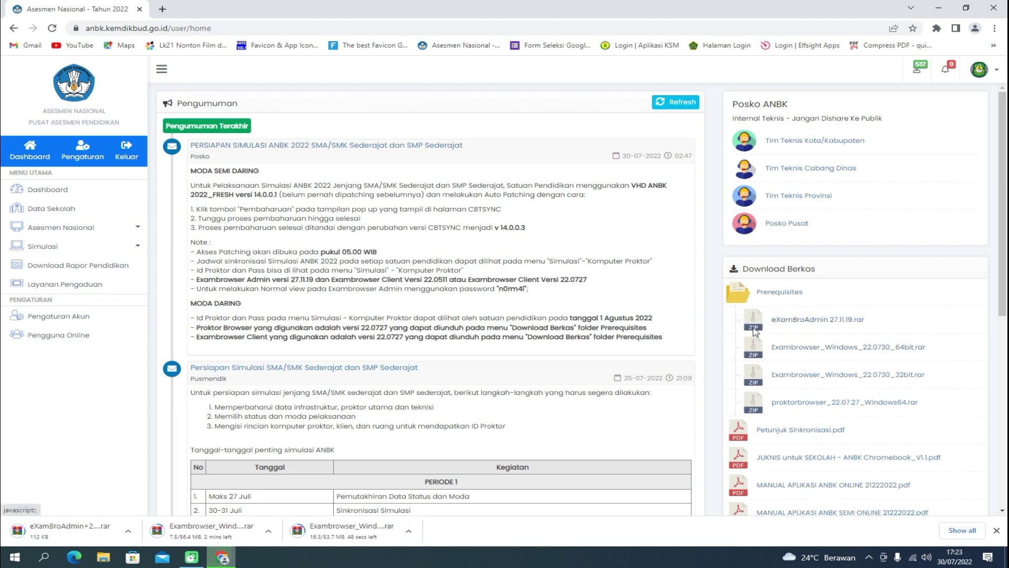
pyautogui.moveTo(109, 401)
pyautogui.mouseDown()
pyautogui.moveTo(78, 508)
pyautogui.moveTo(104, 488)
pyautogui.mouseUp()
pyautogui.click(136, 493)
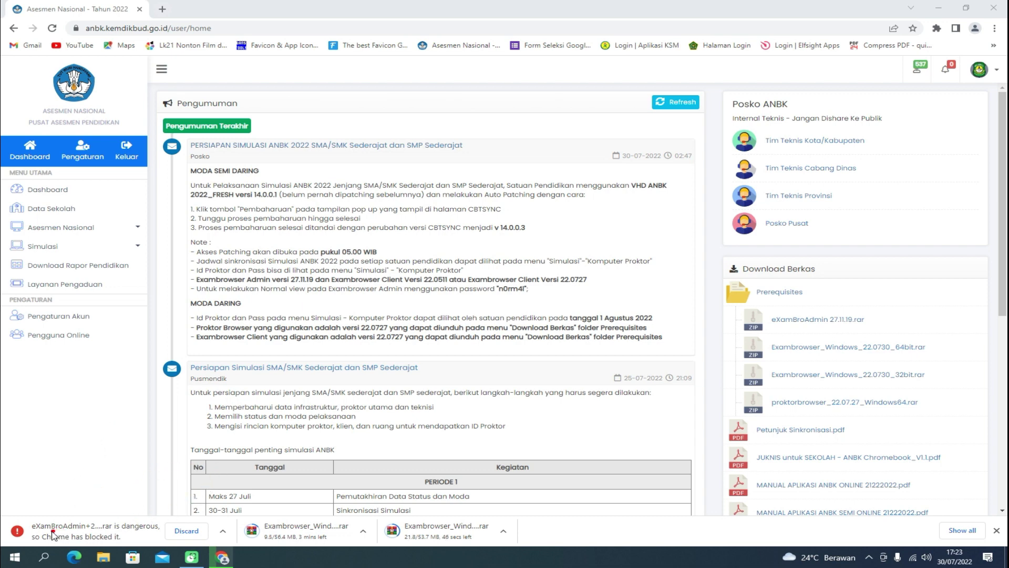
pyautogui.moveTo(32, 537)
pyautogui.mouseDown()
pyautogui.moveTo(166, 529)
pyautogui.moveTo(77, 511)
pyautogui.moveTo(30, 514)
pyautogui.moveTo(35, 532)
pyautogui.mouseUp()
pyautogui.click(225, 533)
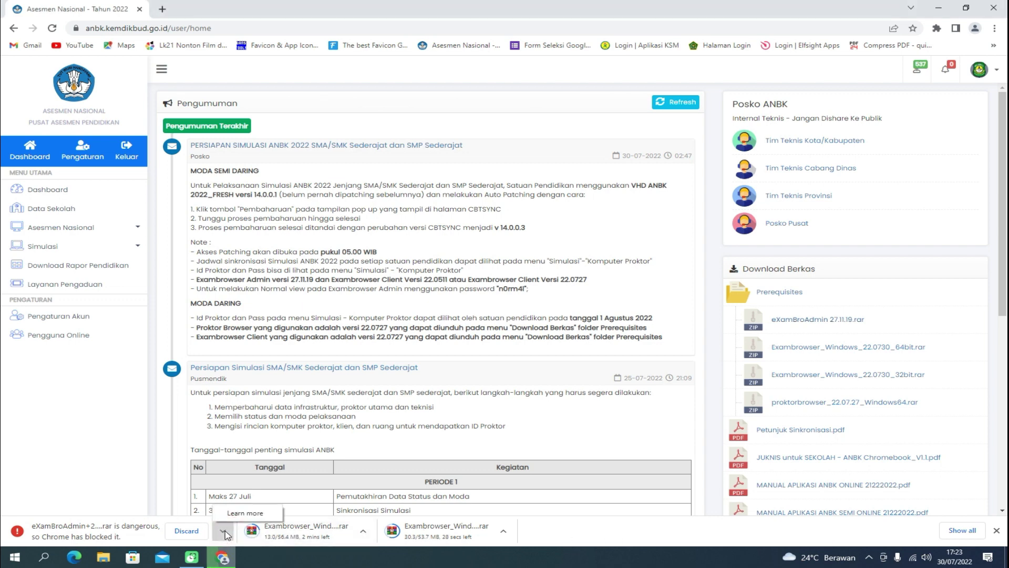
pyautogui.click(829, 525)
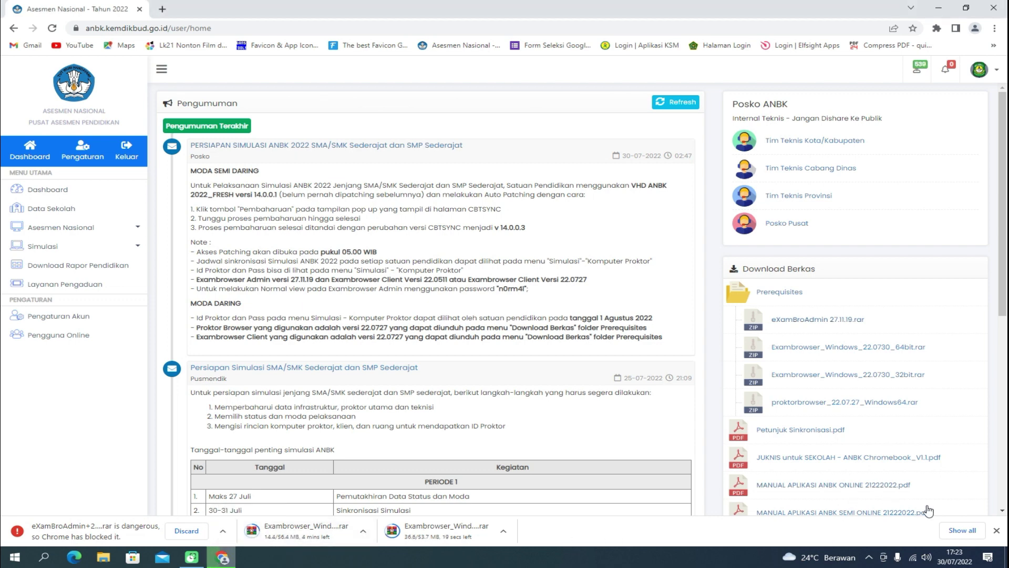
# Step: On the full Downloads page, keep the blocked eXamBroAdmin archive anyway; it fails as virus detected
pyautogui.click(959, 529)
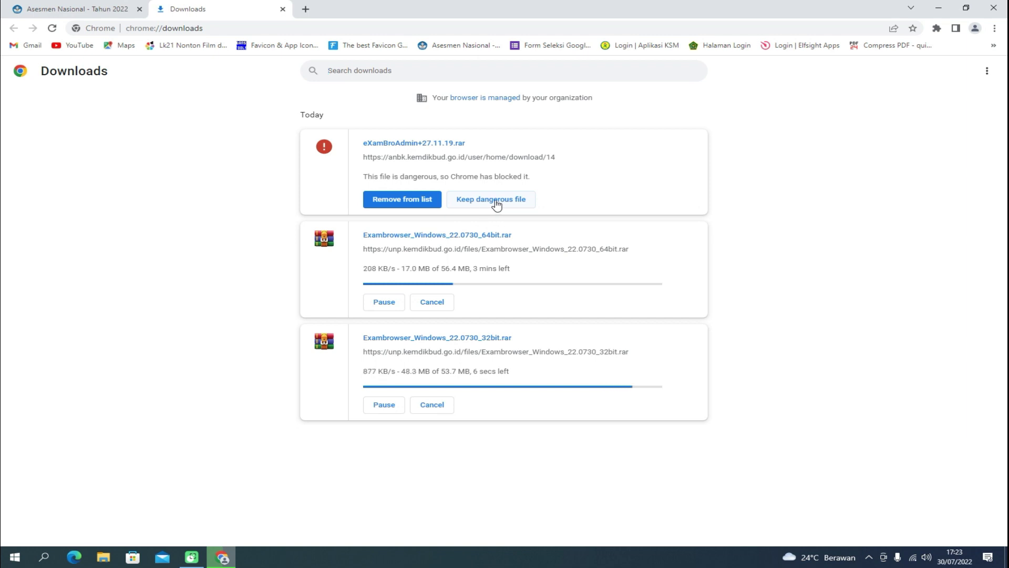
pyautogui.click(496, 204)
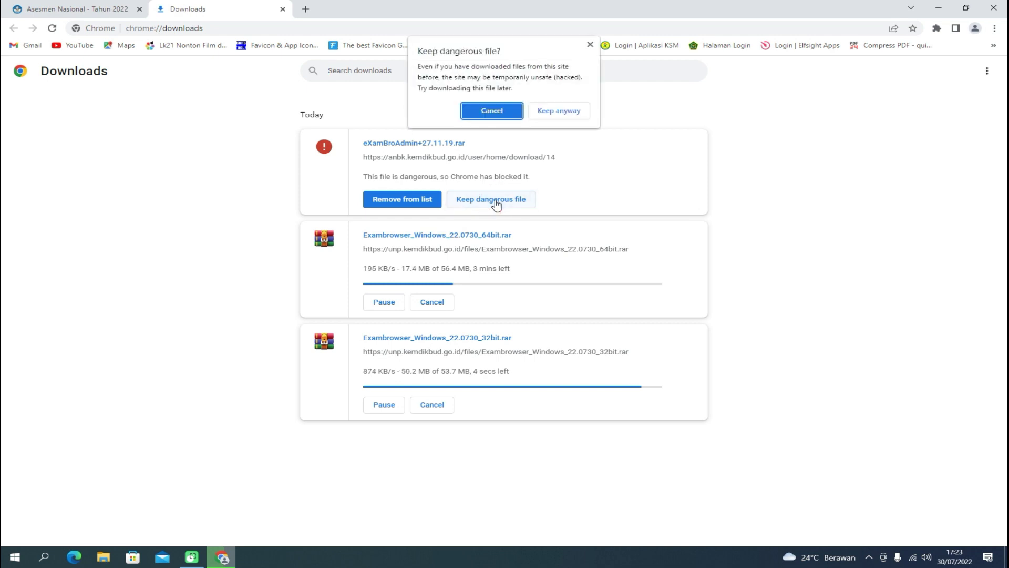
pyautogui.click(552, 111)
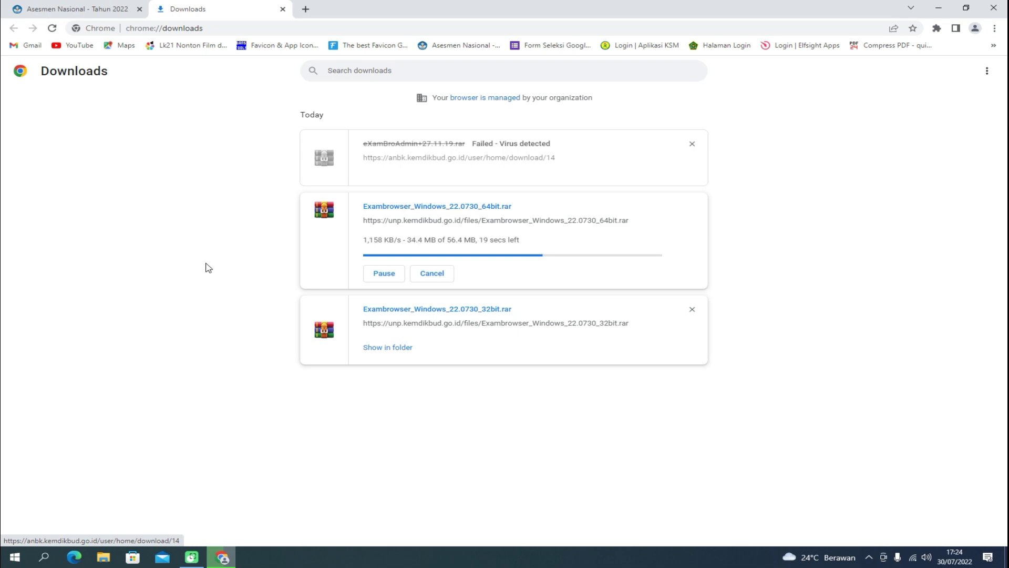
# Step: Show the Downloads folder in File Explorer, then open Windows Security from the system tray
pyautogui.click(103, 557)
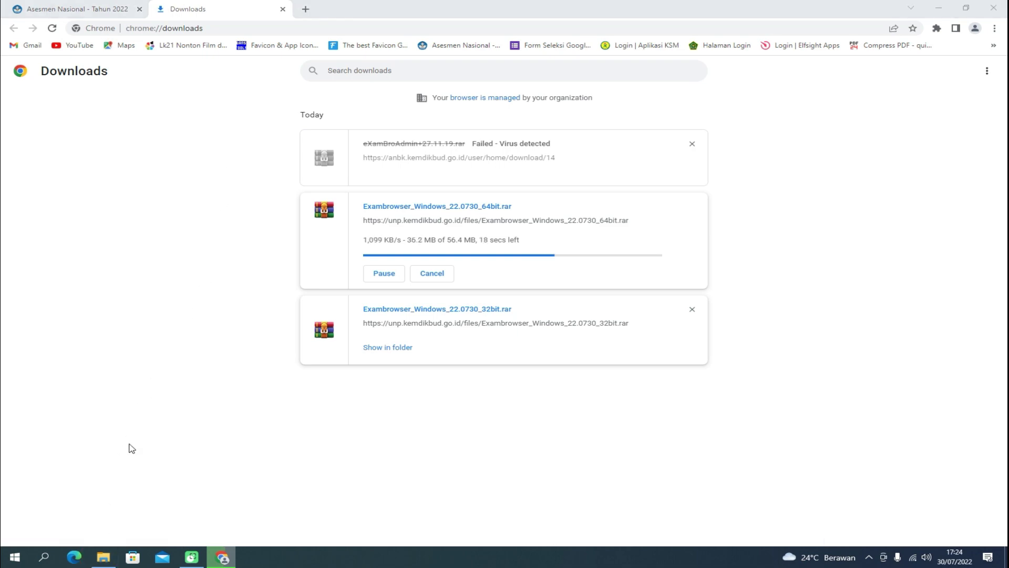
pyautogui.click(63, 90)
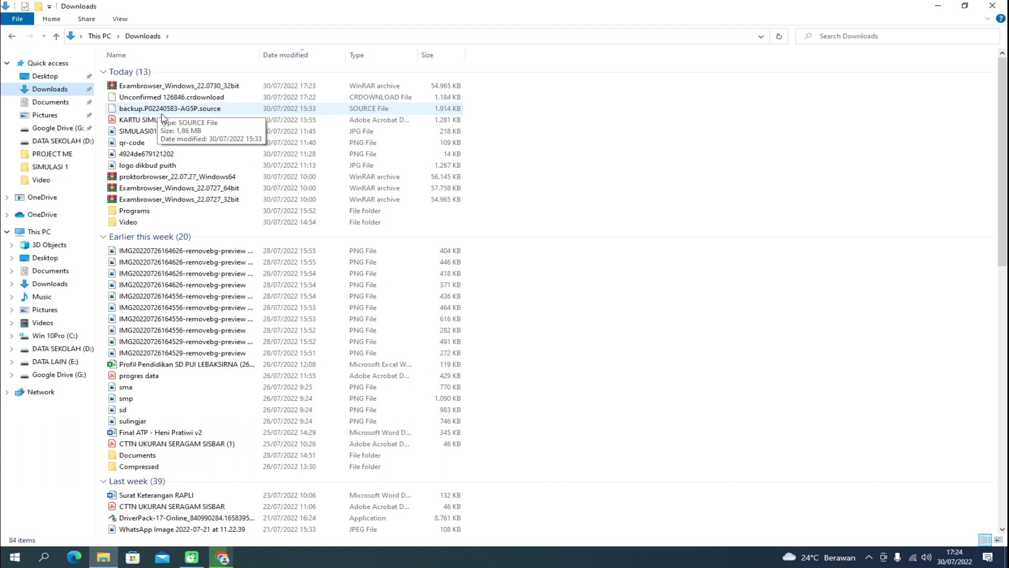
pyautogui.click(869, 558)
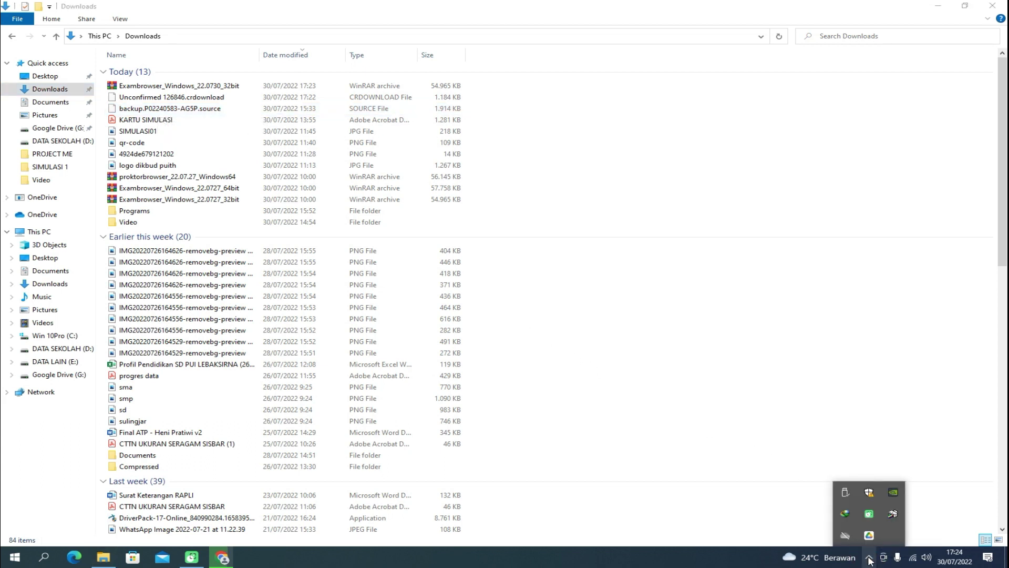
pyautogui.click(869, 494)
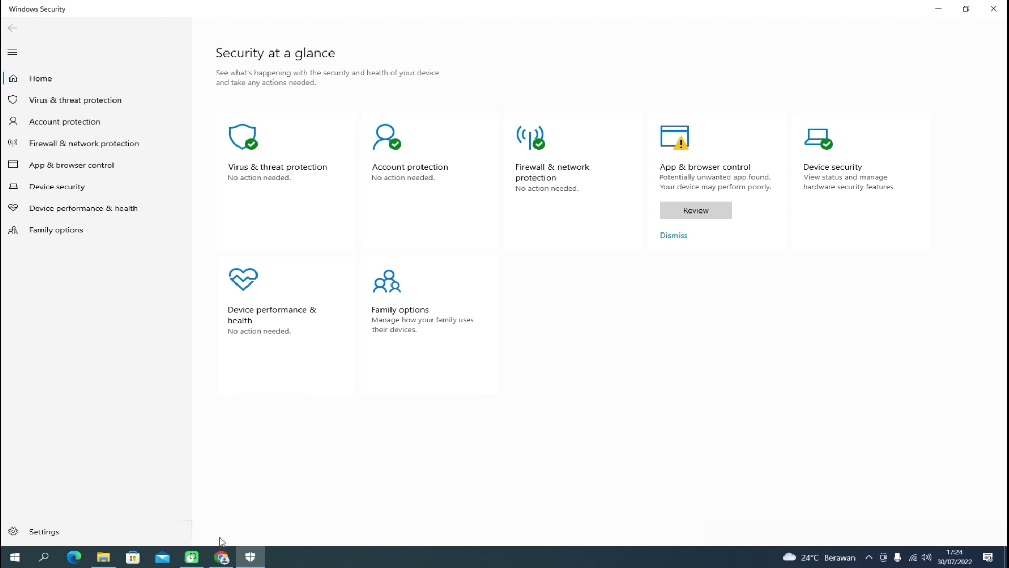
pyautogui.click(221, 557)
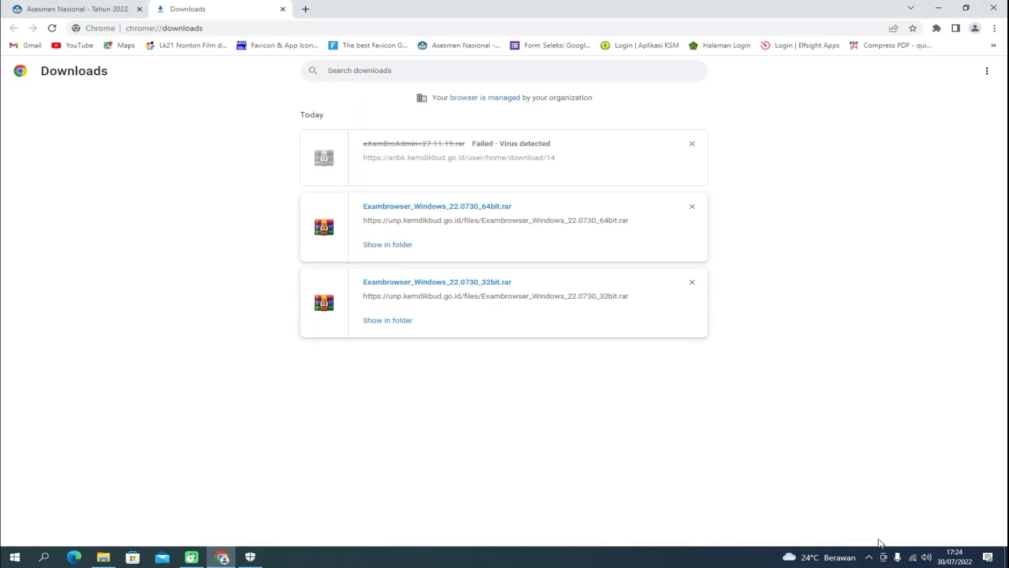
pyautogui.moveTo(302, 179)
pyautogui.mouseDown()
pyautogui.moveTo(394, 179)
pyautogui.moveTo(597, 142)
pyautogui.moveTo(317, 119)
pyautogui.moveTo(307, 181)
pyautogui.mouseUp()
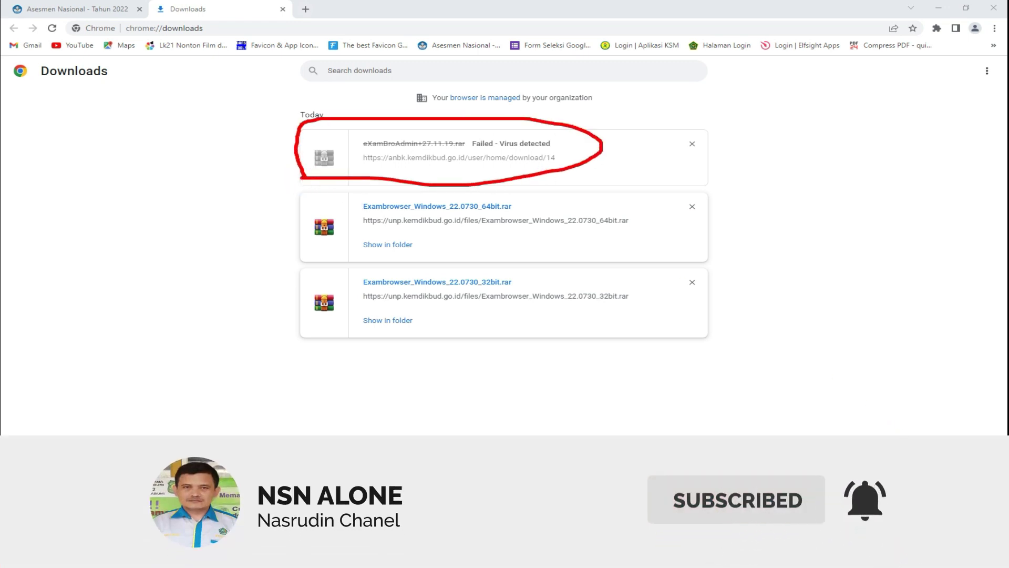
pyautogui.press('Escape')
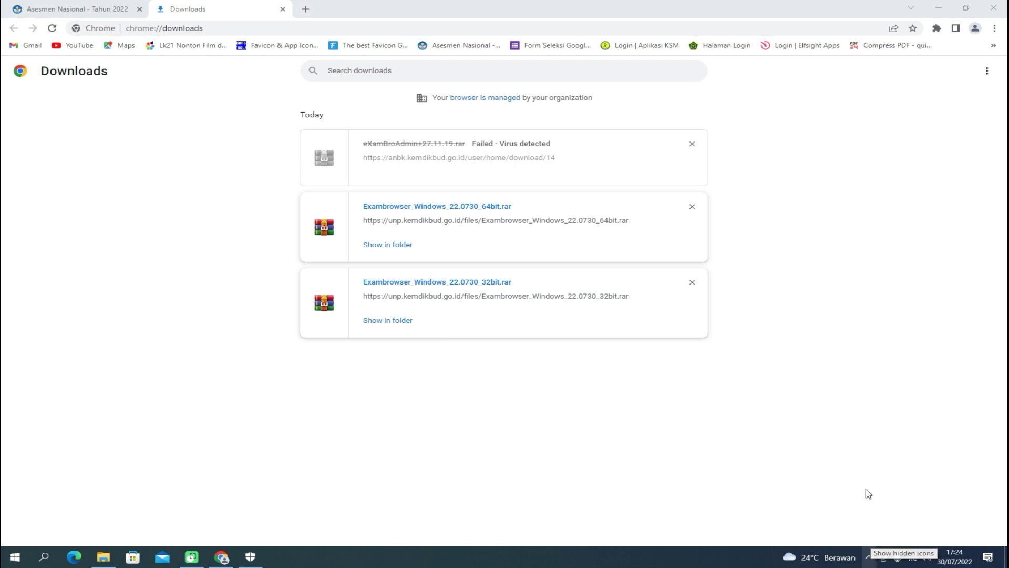
pyautogui.click(940, 9)
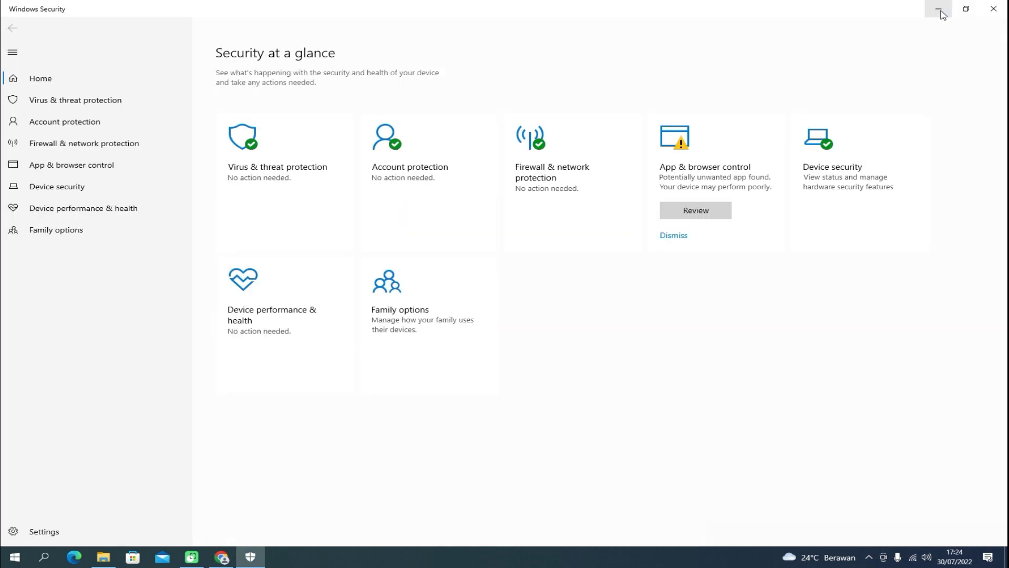
# Step: Minimize Windows Security and close the Downloads folder window to reveal the desktop
pyautogui.click(945, 13)
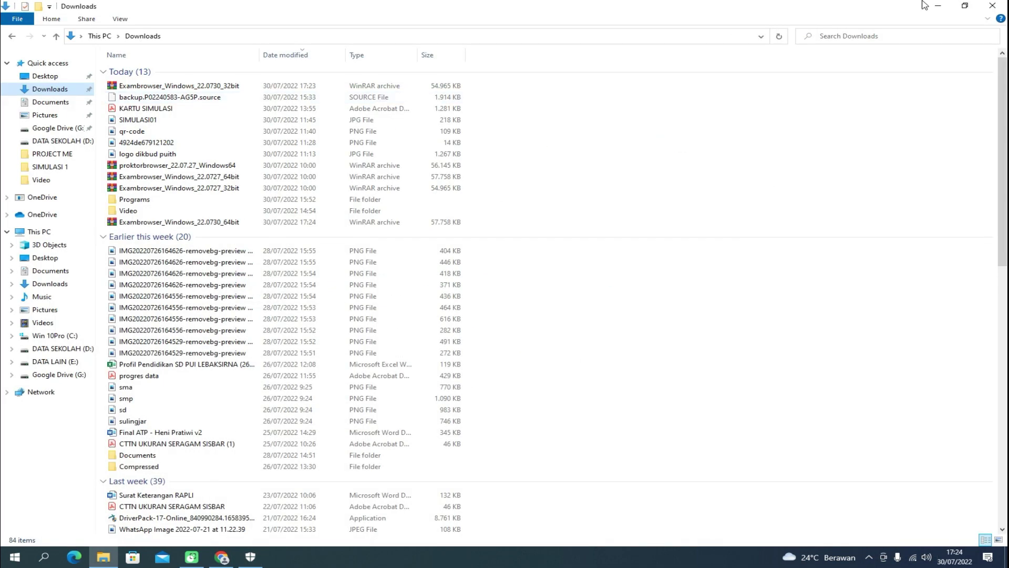
pyautogui.click(998, 8)
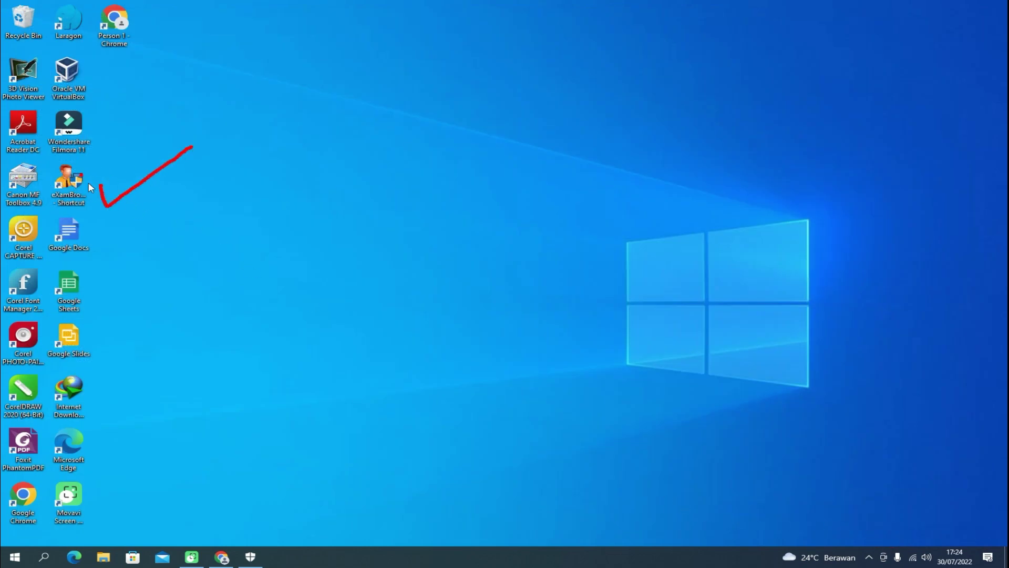
pyautogui.moveTo(125, 175); pyautogui.dragTo(34, 205)
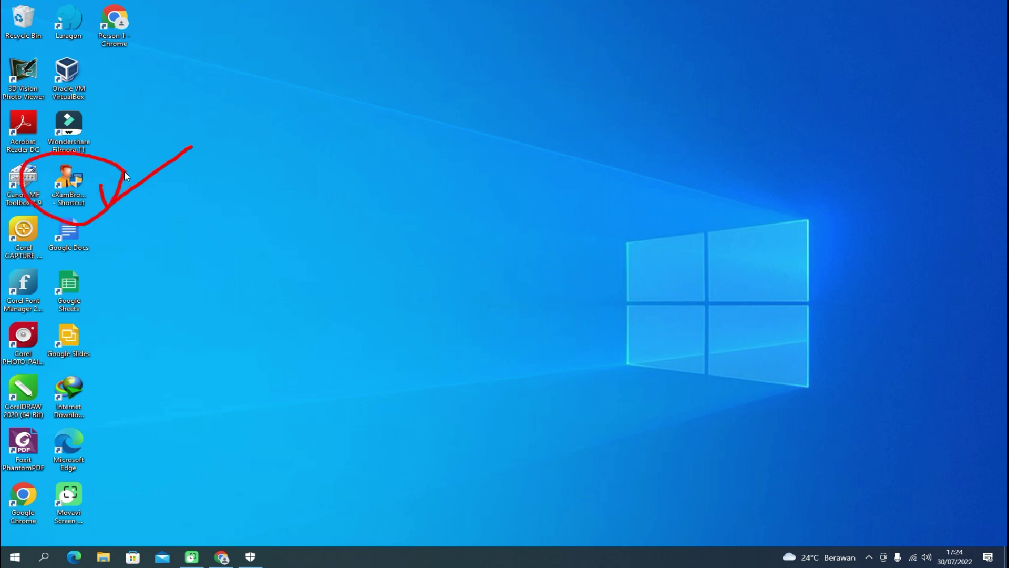
pyautogui.moveTo(125, 172); pyautogui.dragTo(103, 189)
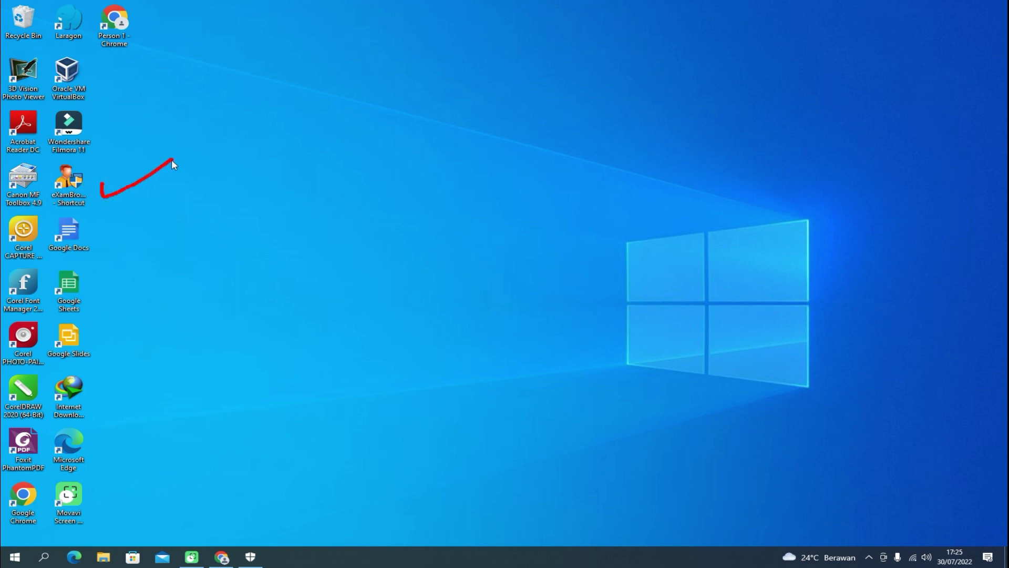
pyautogui.moveTo(273, 210); pyautogui.dragTo(178, 204)
pyautogui.moveTo(88, 207)
pyautogui.mouseDown()
pyautogui.moveTo(106, 158)
pyautogui.moveTo(110, 194)
pyautogui.mouseUp()
# Step: Open Windows Security's Virus & threat protection settings and request Add or remove exclusions
pyautogui.click(869, 552)
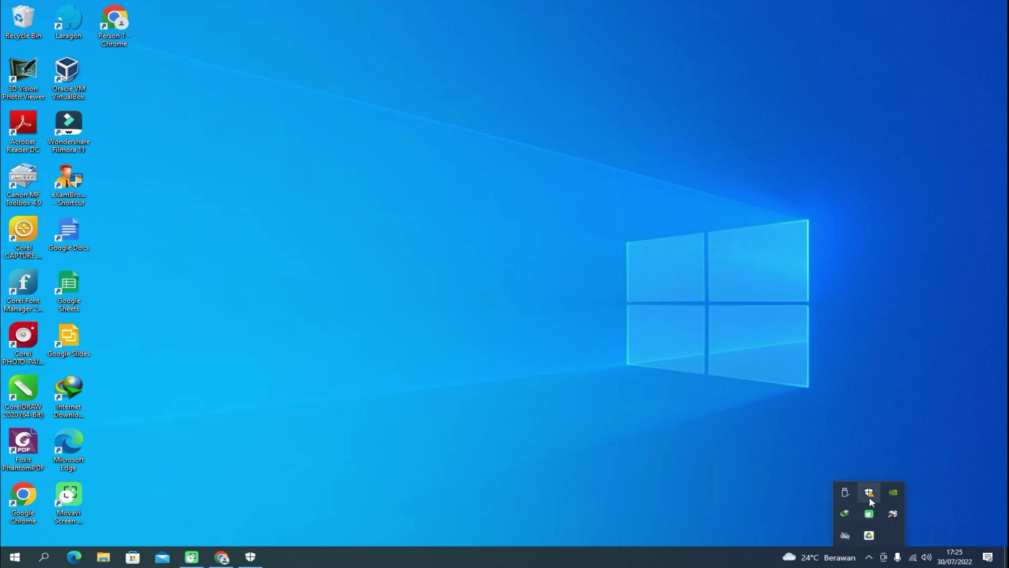
pyautogui.click(870, 497)
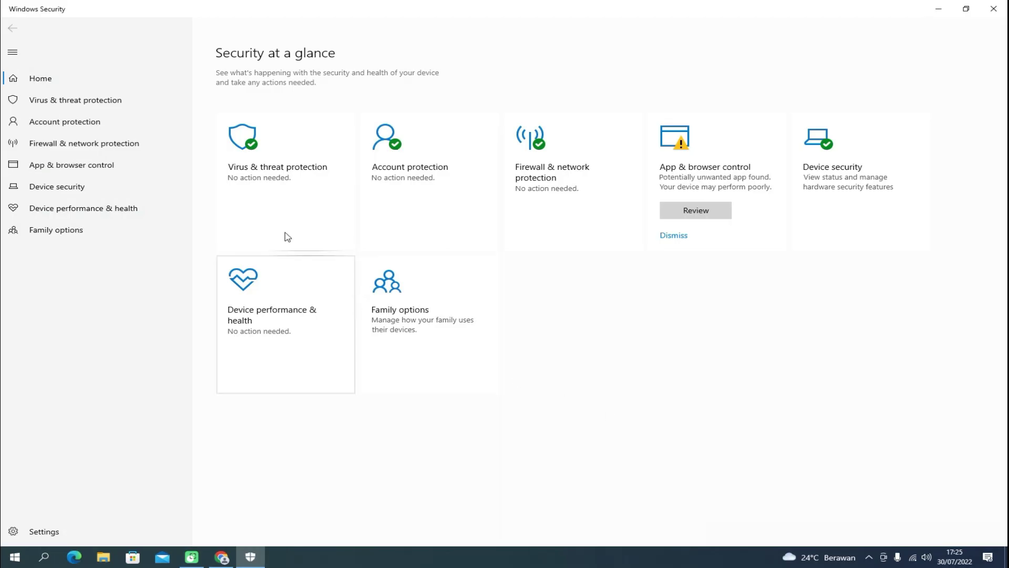
pyautogui.click(301, 174)
pyautogui.scroll(-2, 344, 284)
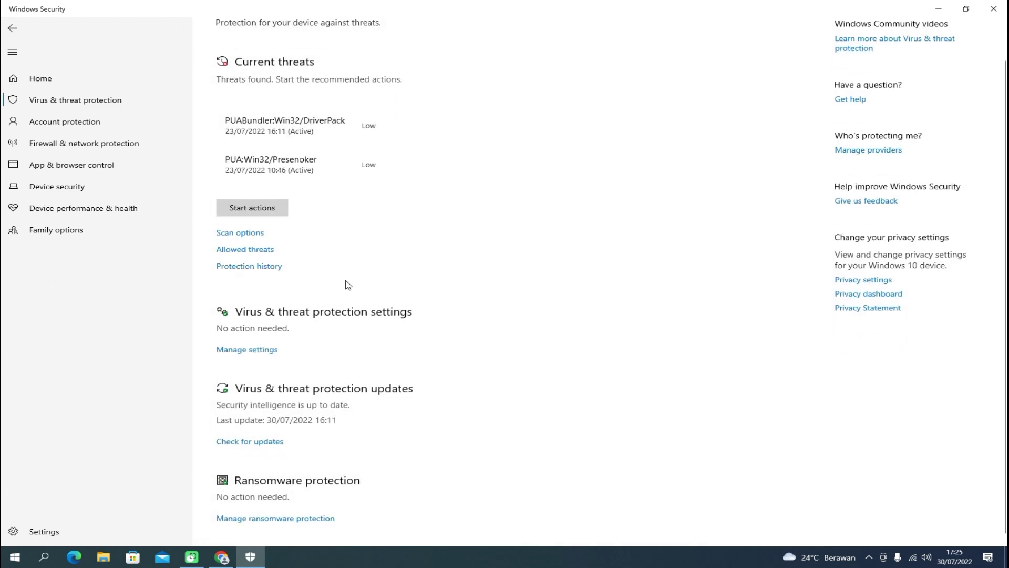
pyautogui.click(275, 345)
pyautogui.scroll(-6, 273, 347)
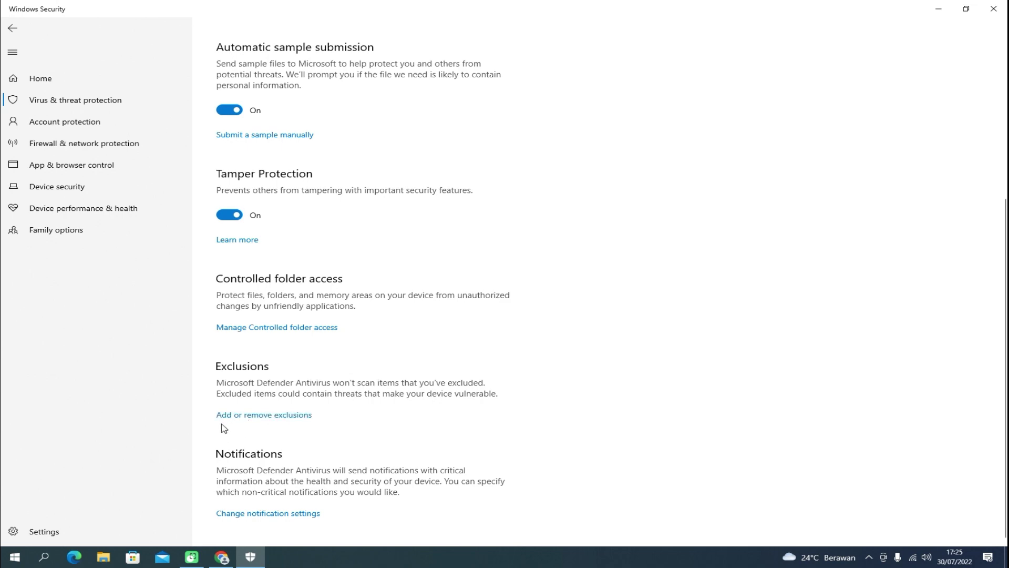
pyautogui.click(267, 416)
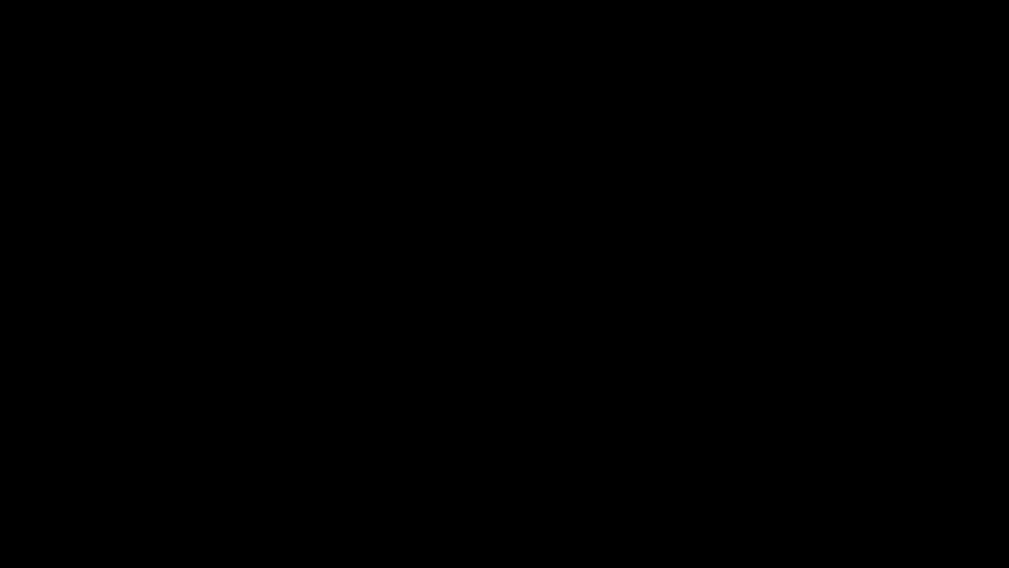
# Step: Approve the administrator prompt and start adding a Folder exclusion
pyautogui.click(441, 349)
pyautogui.click(292, 138)
pyautogui.click(275, 172)
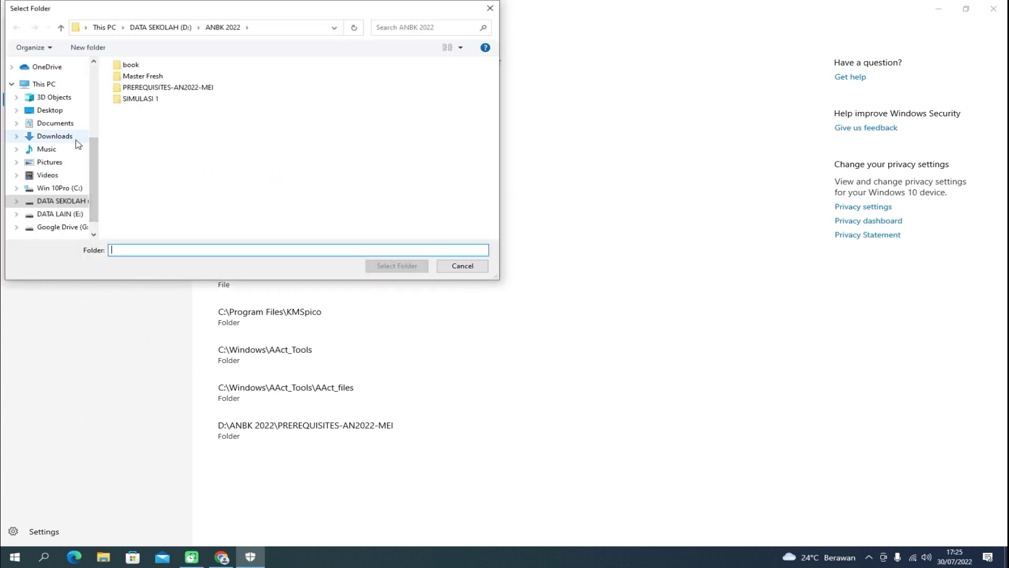
pyautogui.click(55, 136)
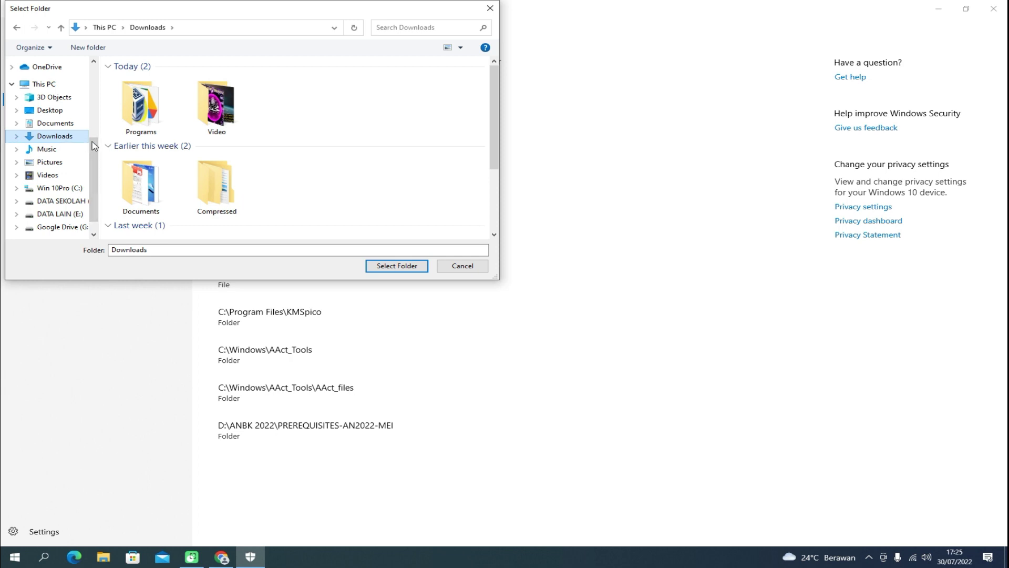
pyautogui.scroll(-3, 388, 188)
pyautogui.scroll(3, 387, 188)
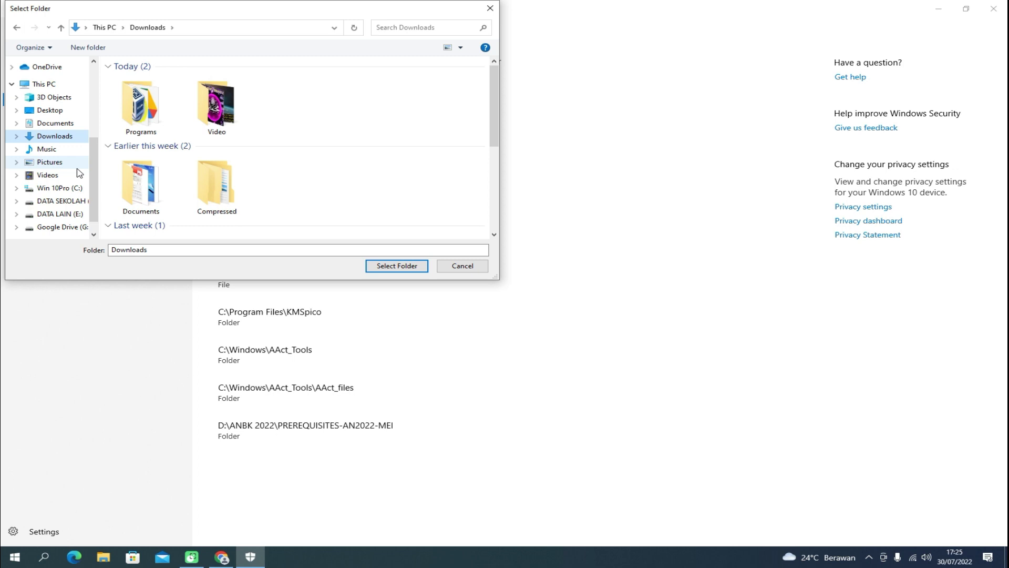
# Step: Select the user profile's Downloads folder under C:\Users as the exclusion, then close Windows Security
pyautogui.click(17, 124)
pyautogui.click(16, 124)
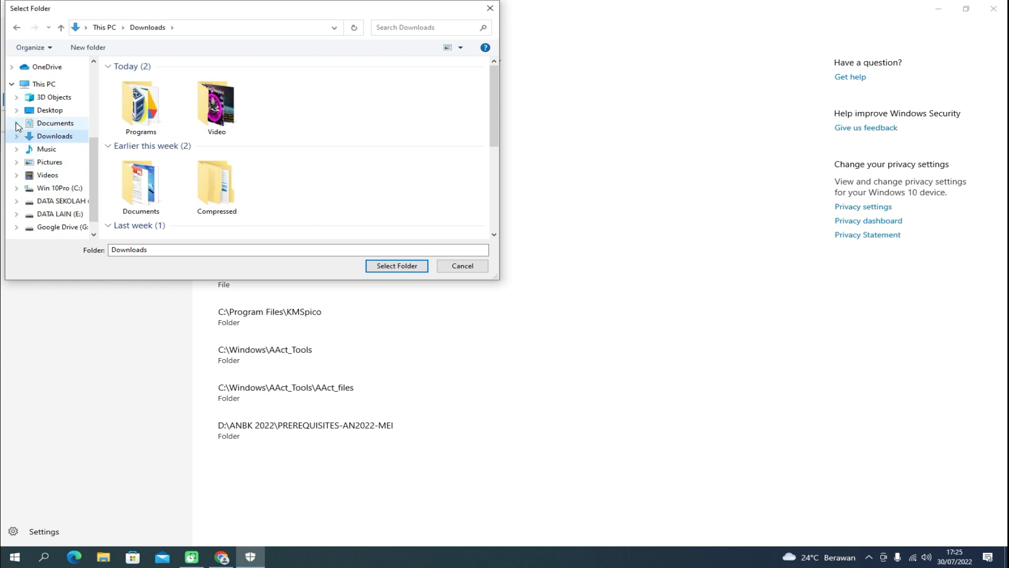
pyautogui.click(18, 189)
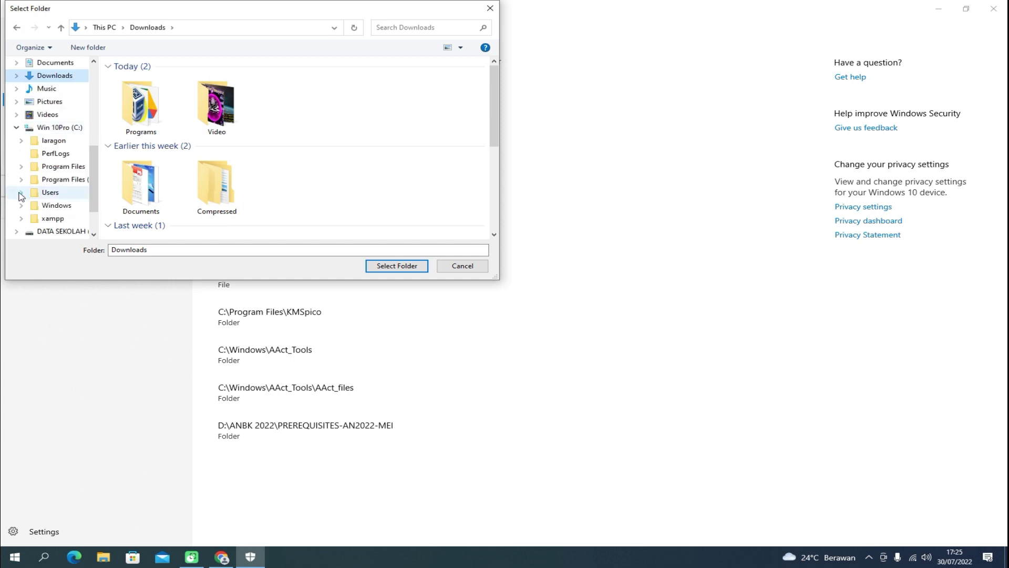
pyautogui.click(21, 192)
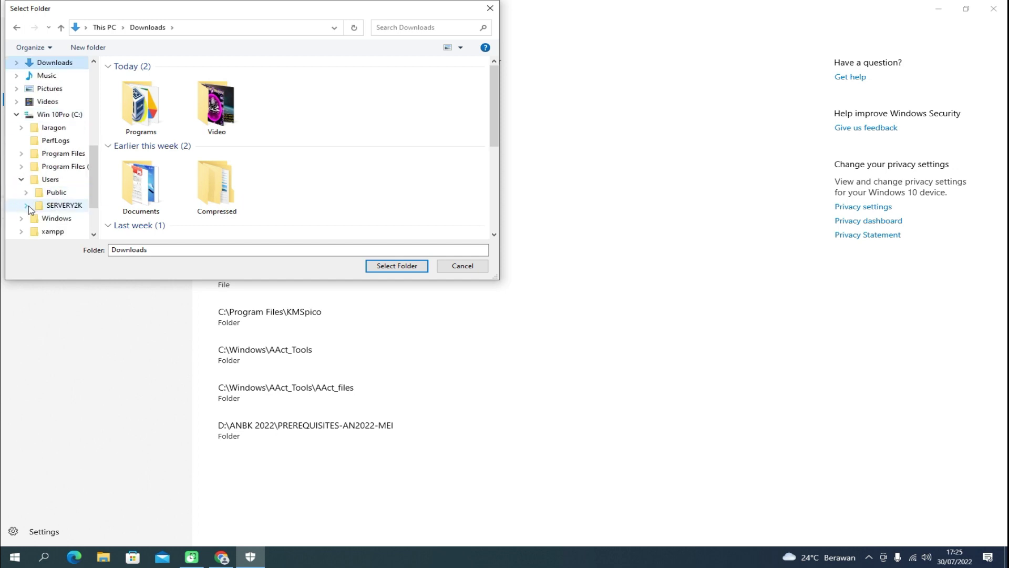
pyautogui.click(27, 206)
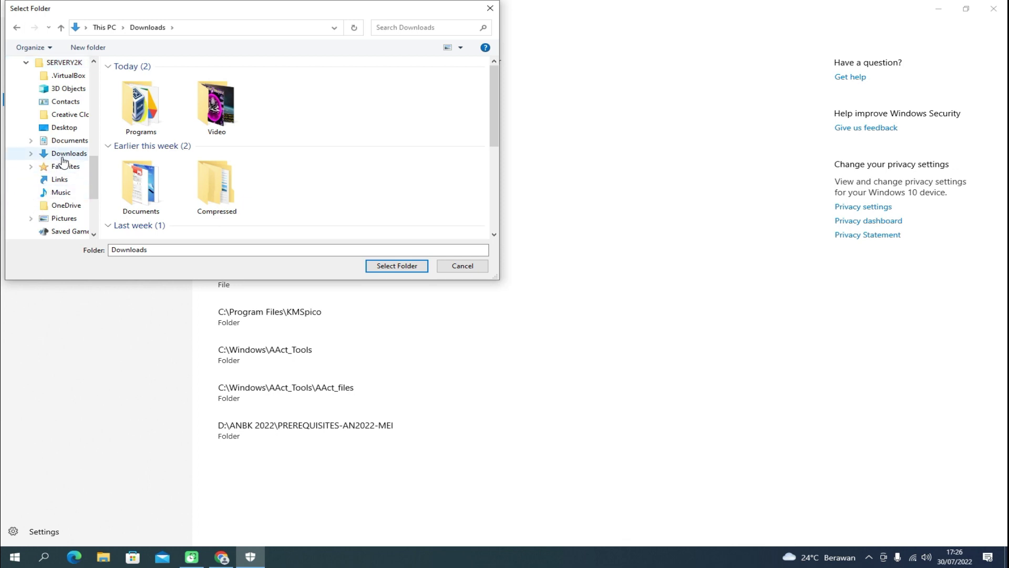
pyautogui.scroll(5, 63, 160)
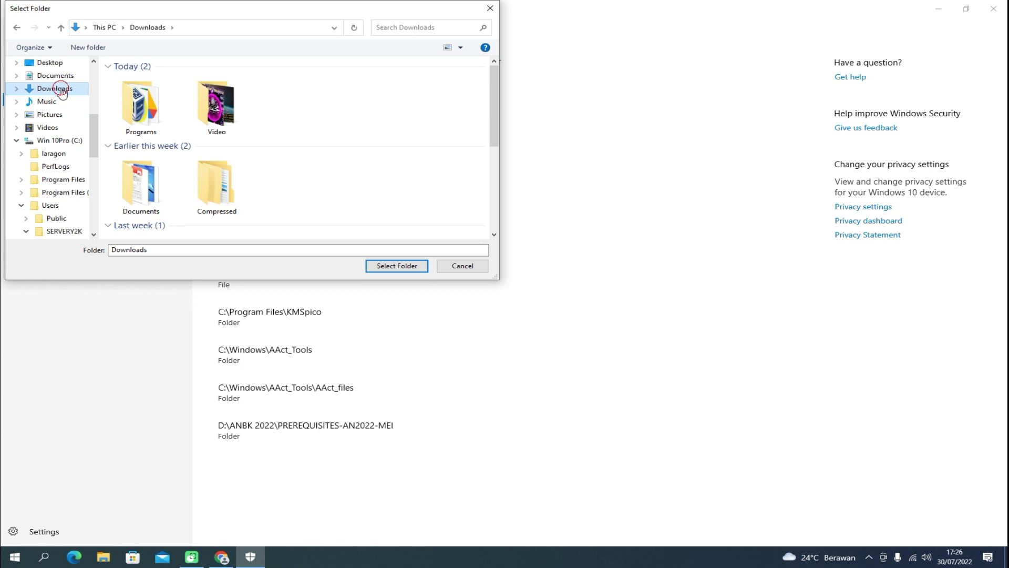
pyautogui.scroll(-2, 65, 181)
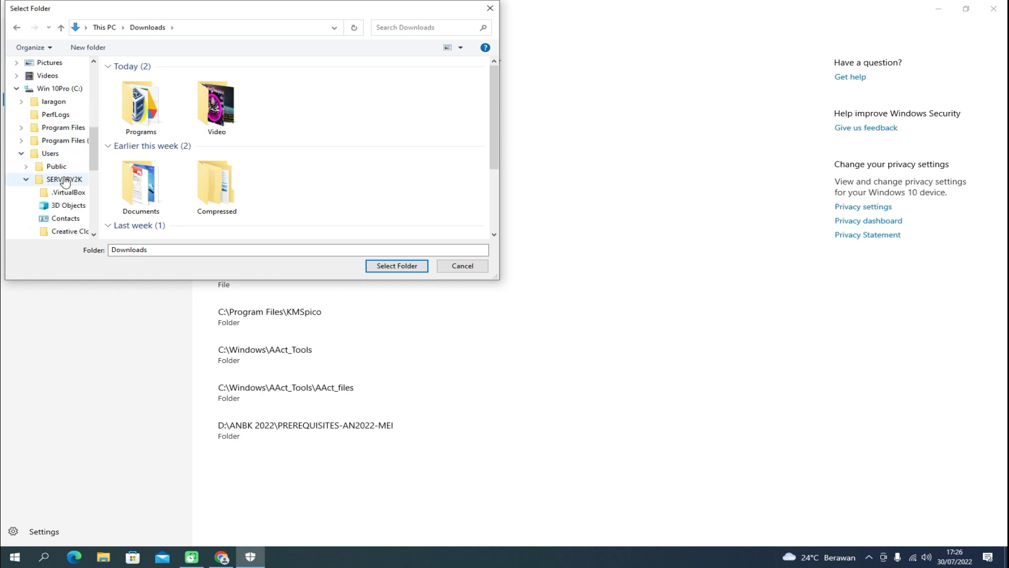
pyautogui.click(69, 184)
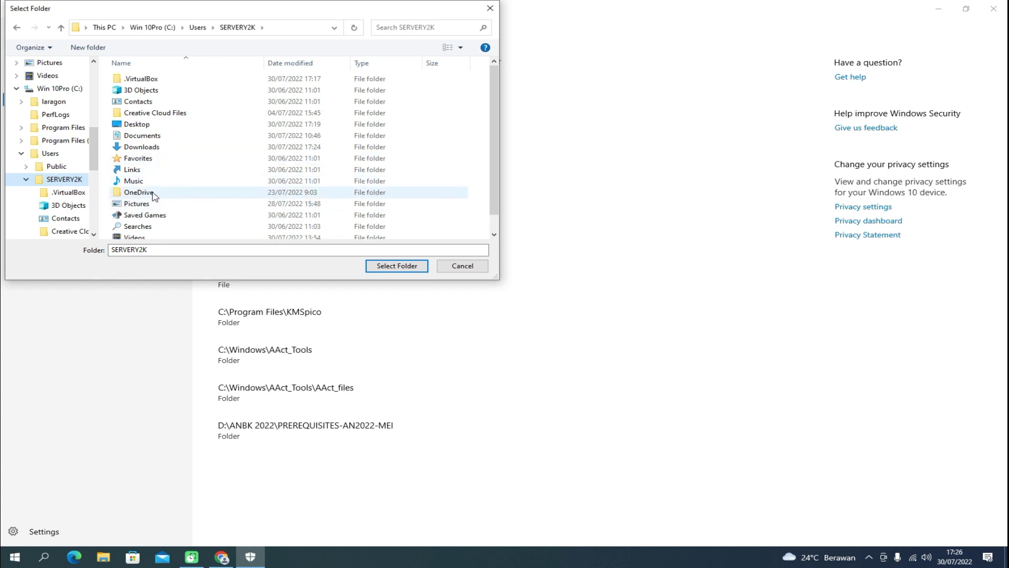
pyautogui.click(142, 147)
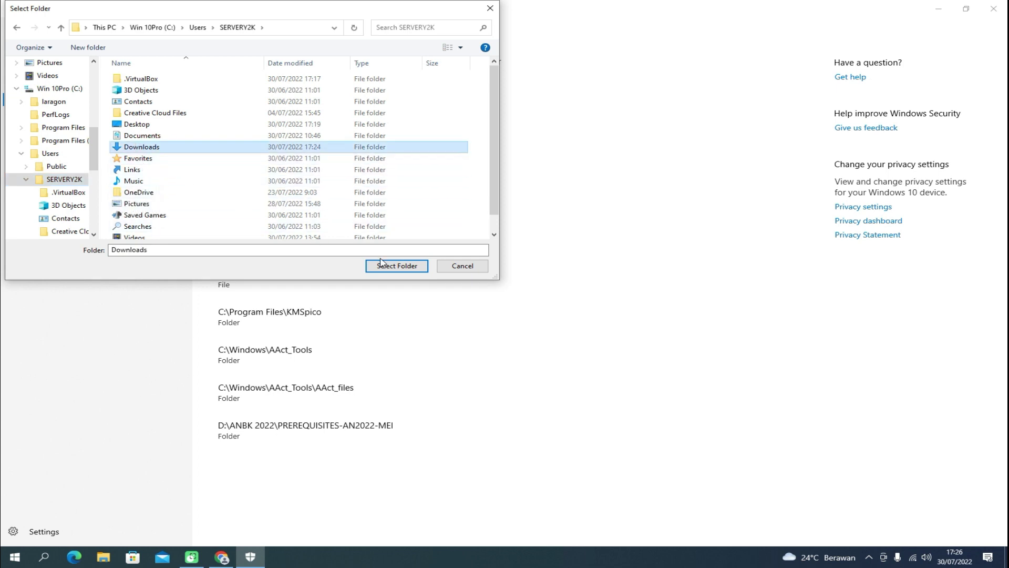
pyautogui.click(396, 266)
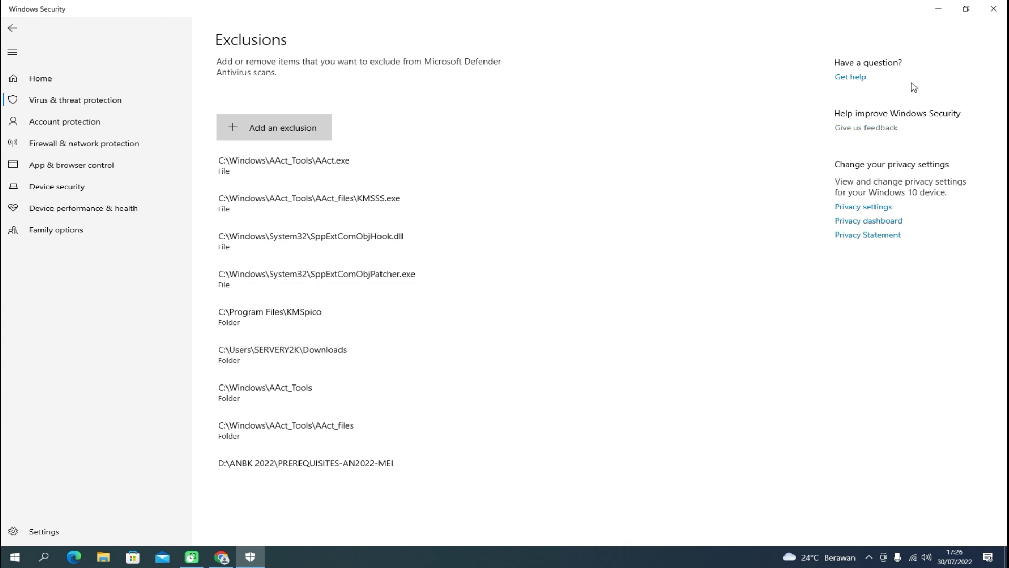
pyautogui.click(994, 10)
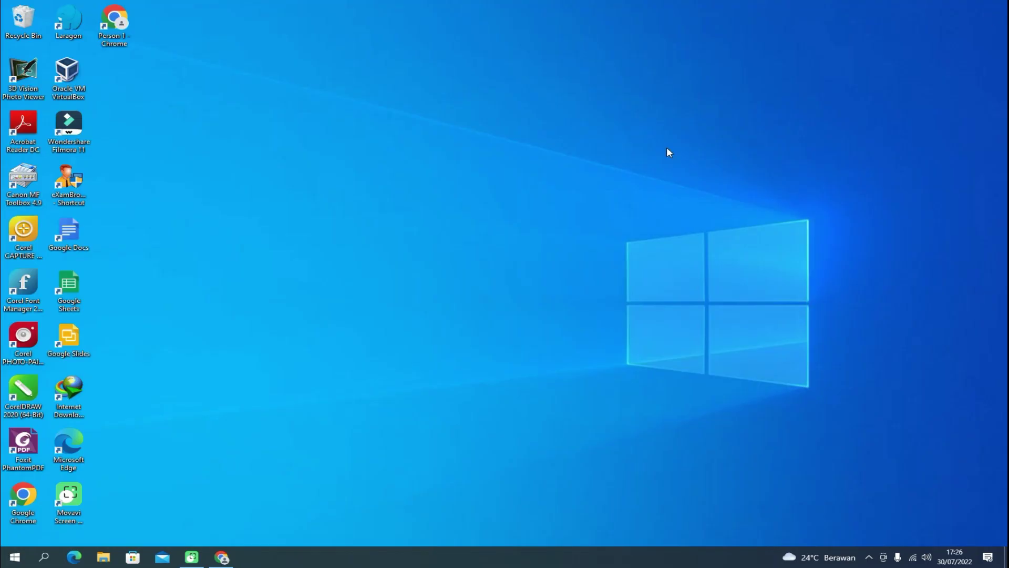
# Step: Re-download eXamBroAdmin+27.11.19.rar from the Asesmen Nasional tab and choose Keep dangerous file on the Downloads page
pyautogui.click(222, 556)
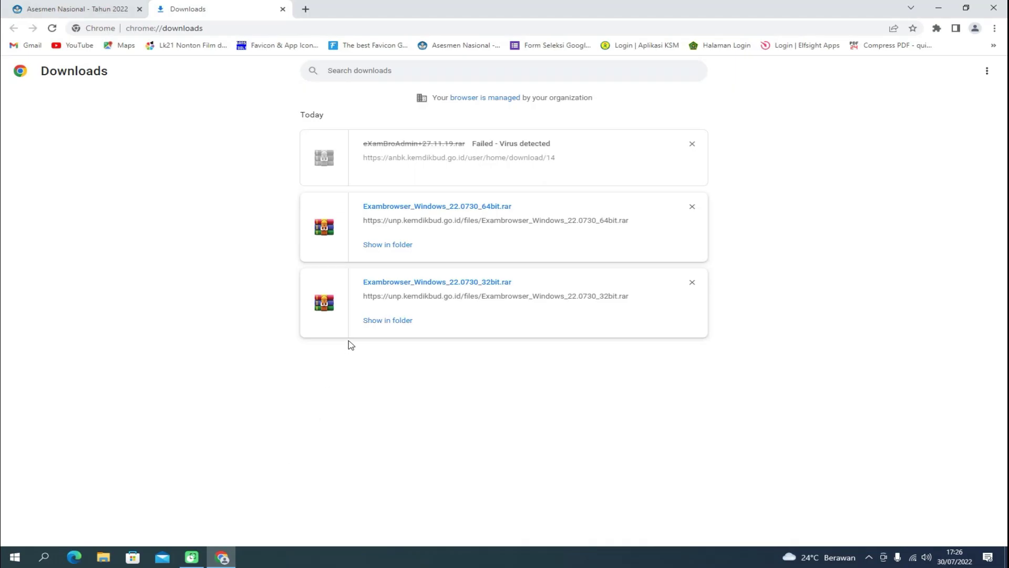
pyautogui.click(98, 16)
pyautogui.click(799, 321)
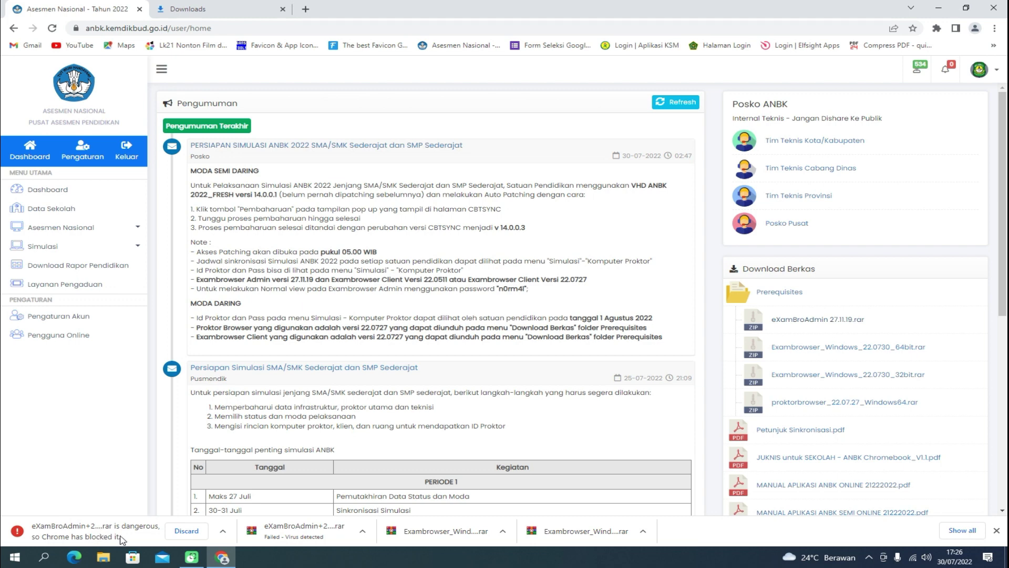
pyautogui.click(218, 9)
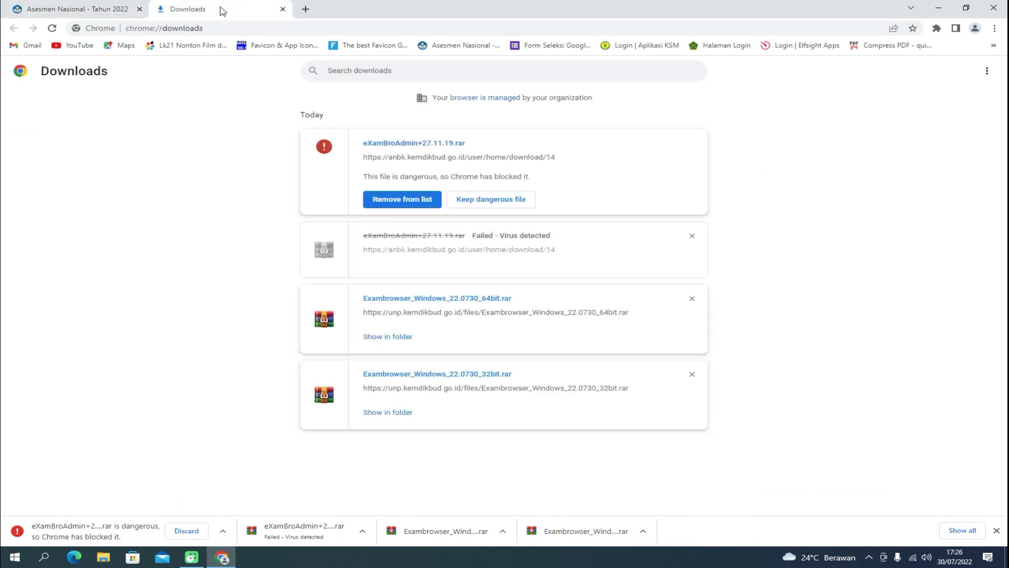
pyautogui.click(490, 205)
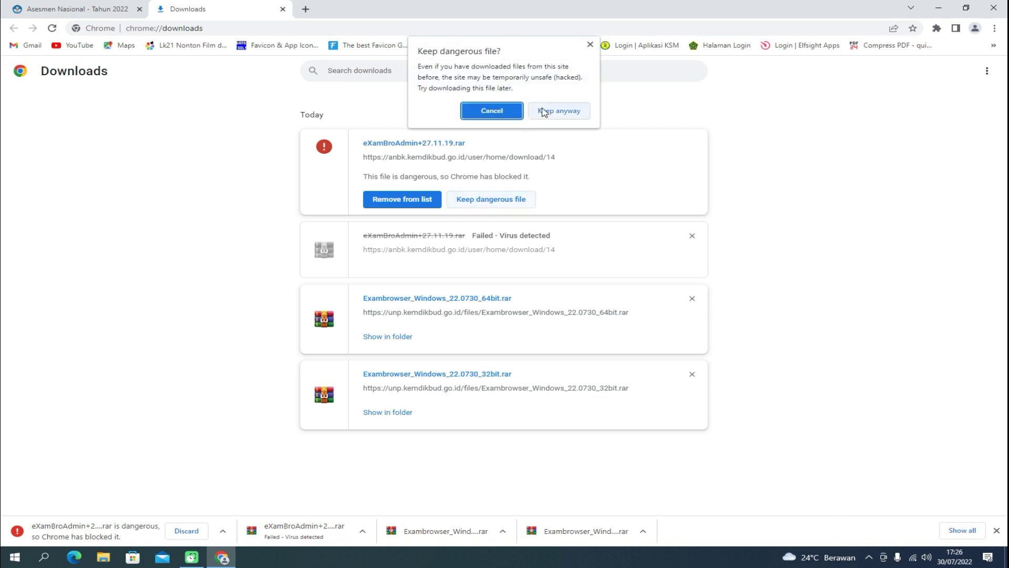